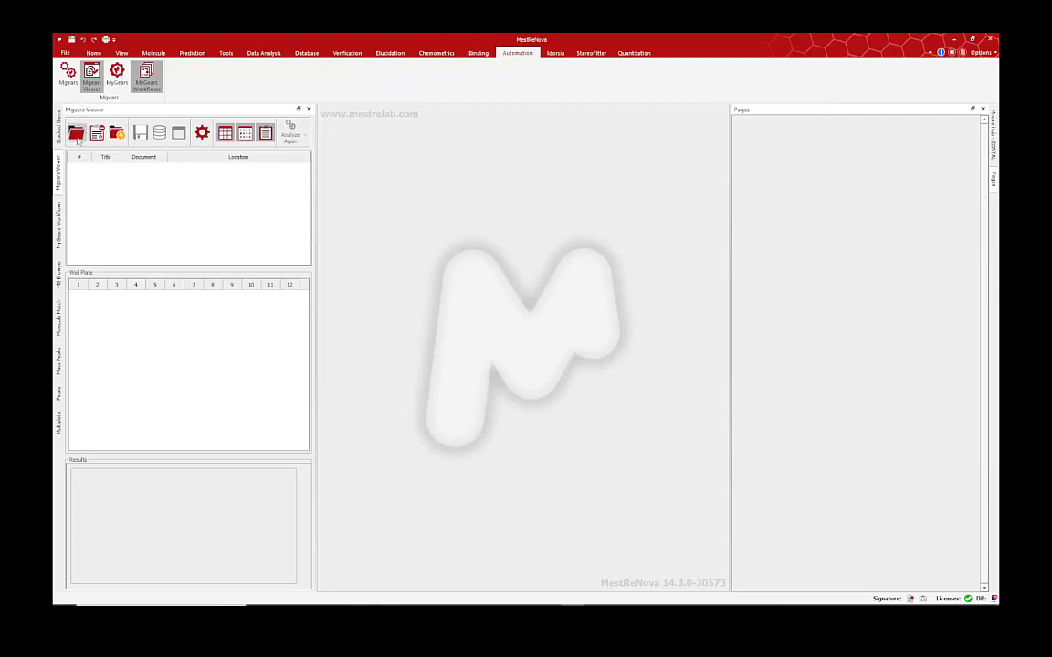
- Load the 2022-12-01T16.48.52 folder under Chrom reac opt demo / results into the Mgears Viewer
click(76, 133)
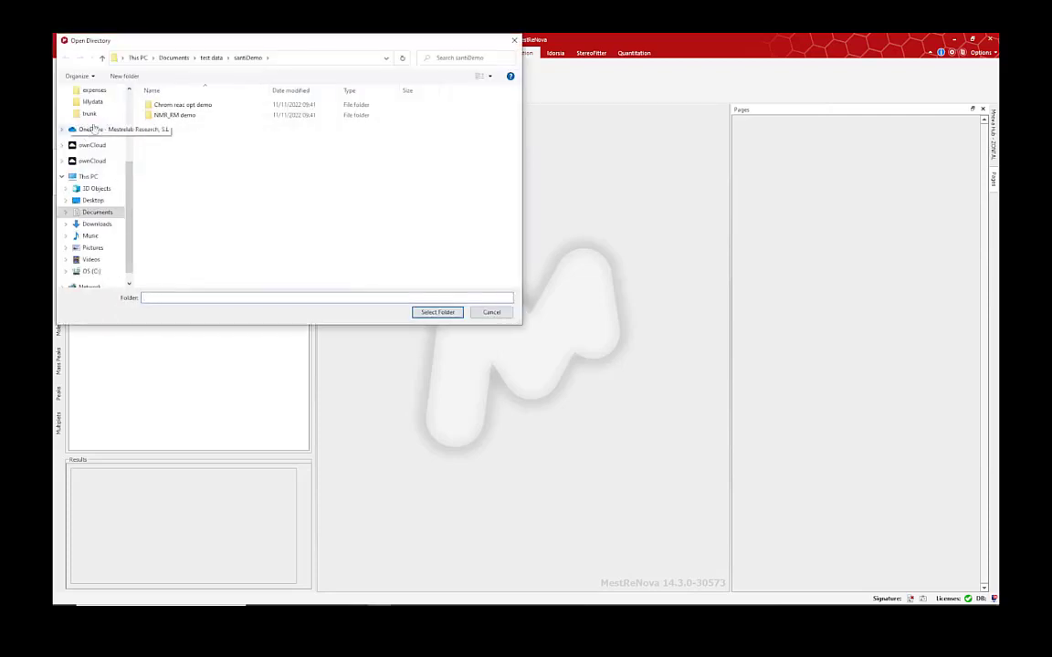
double_click(180, 104)
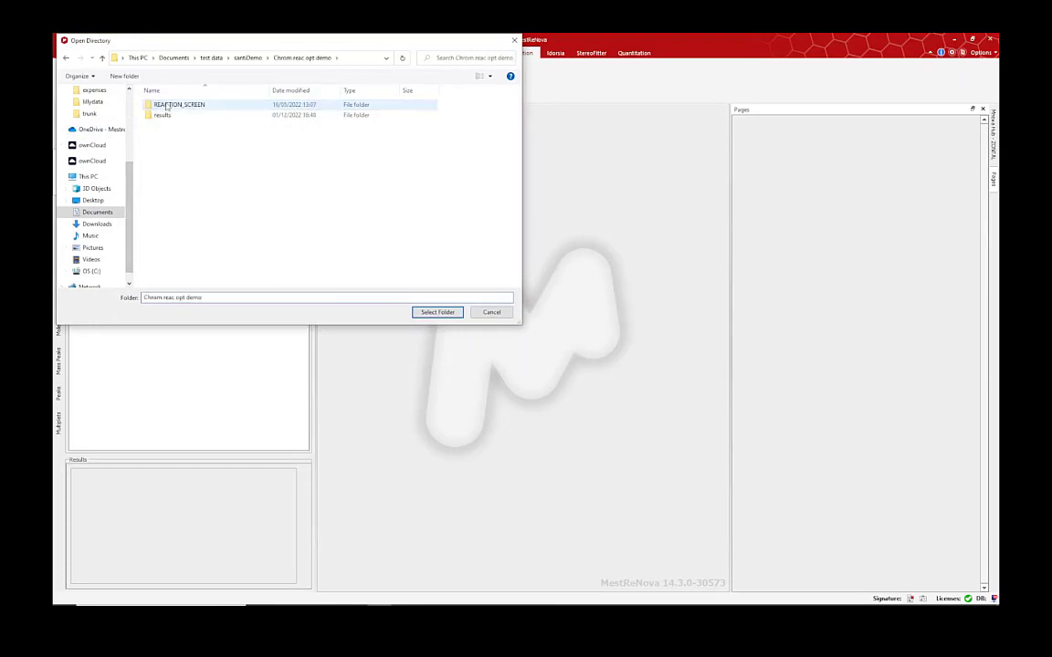
double_click(162, 115)
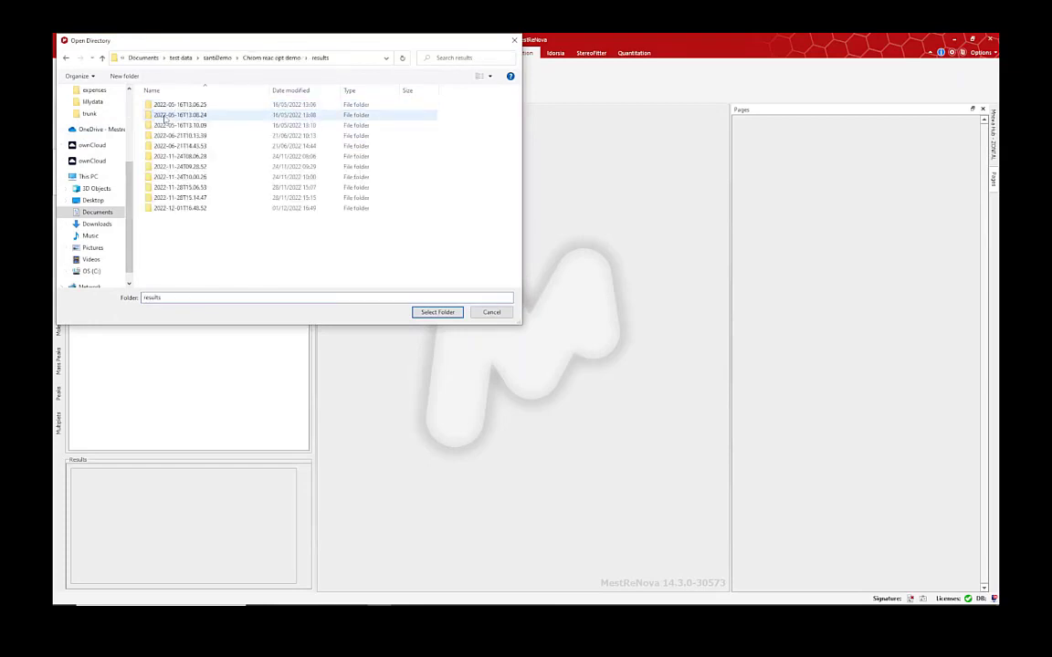
click(180, 208)
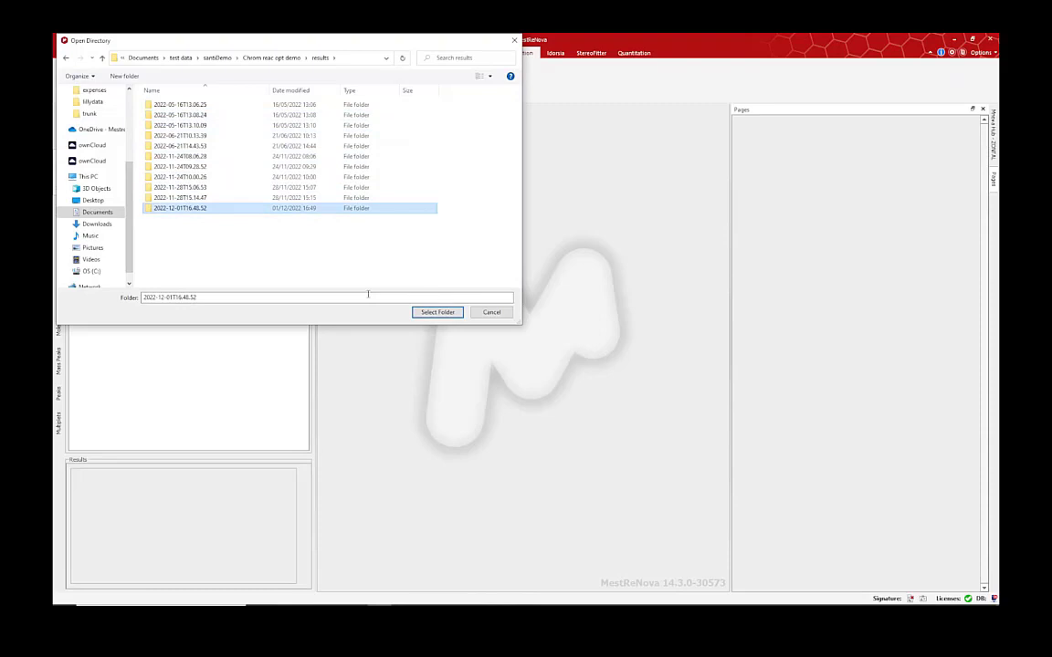
click(437, 312)
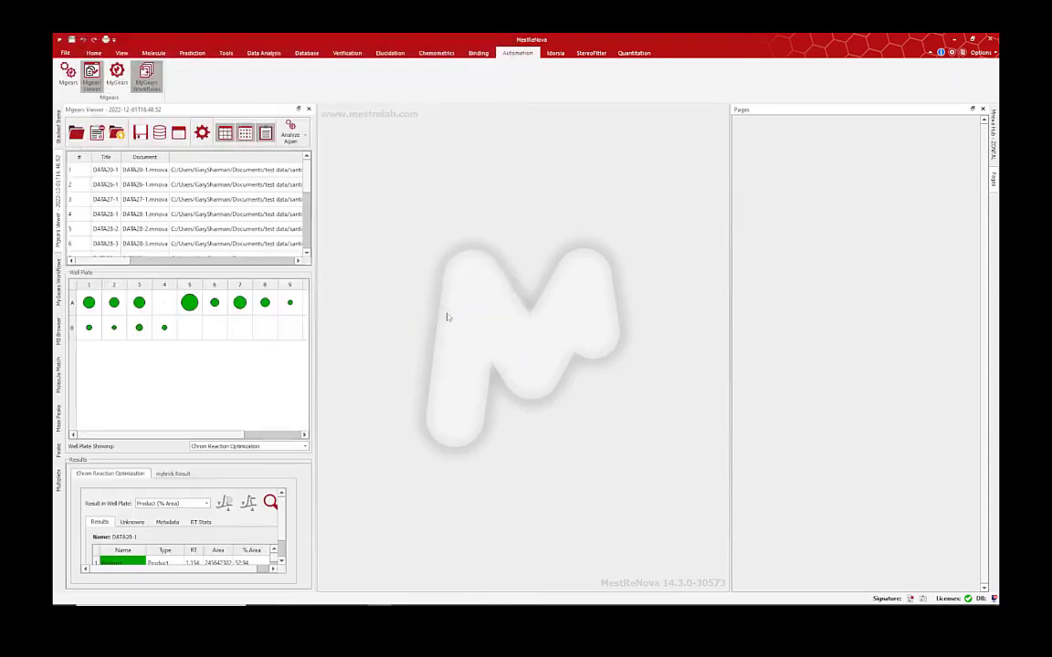
- View the chromatograms of well A5, then well A2 (DATA26-1 traces)
click(187, 303)
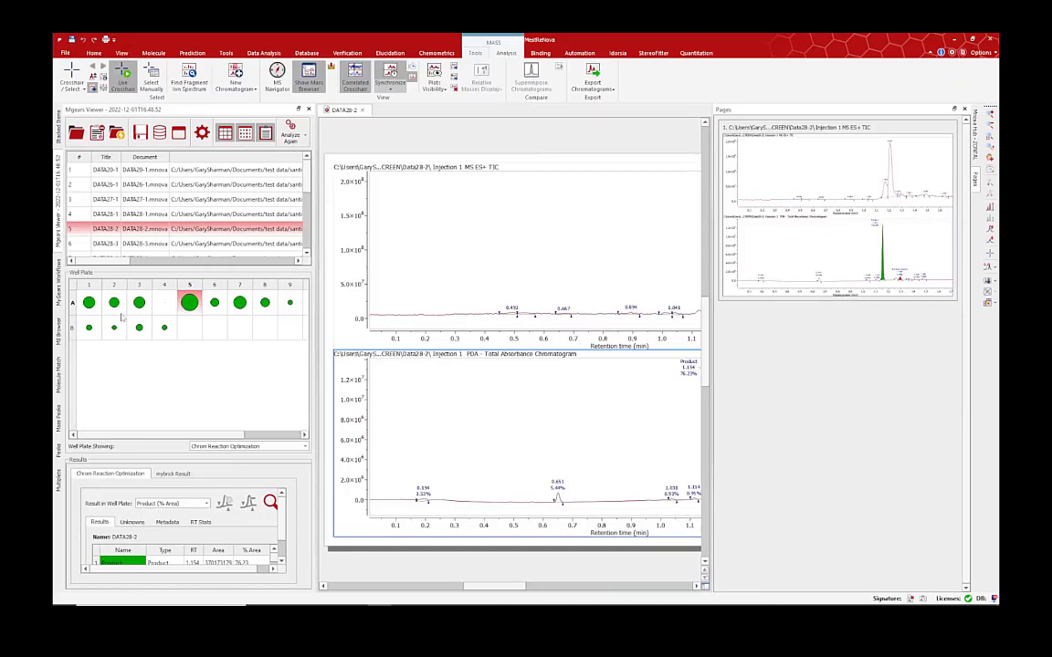
click(114, 302)
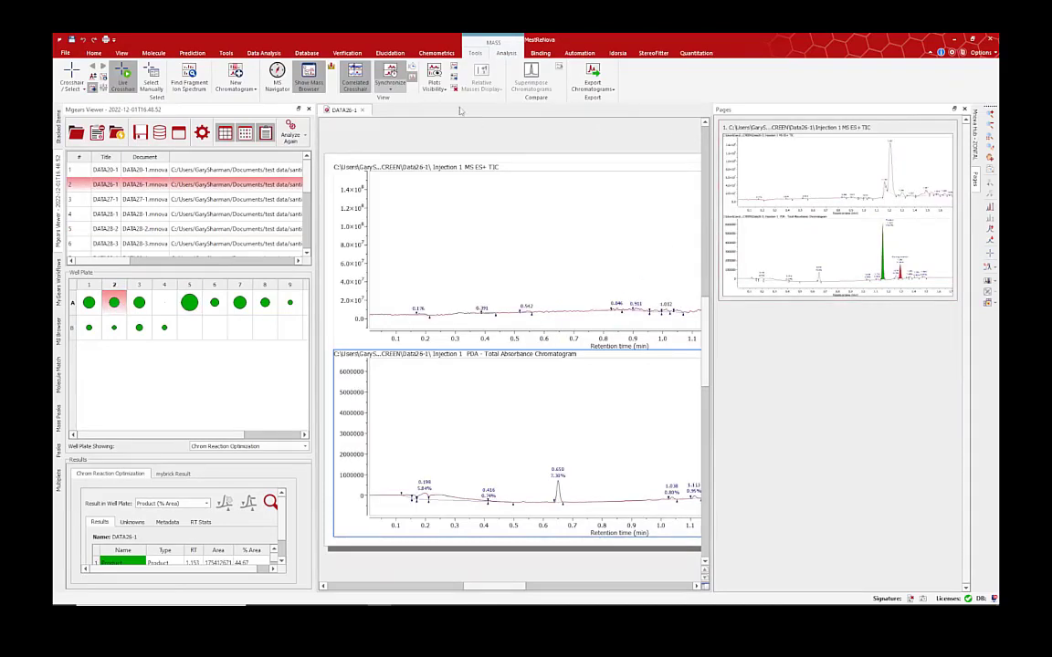
click(580, 53)
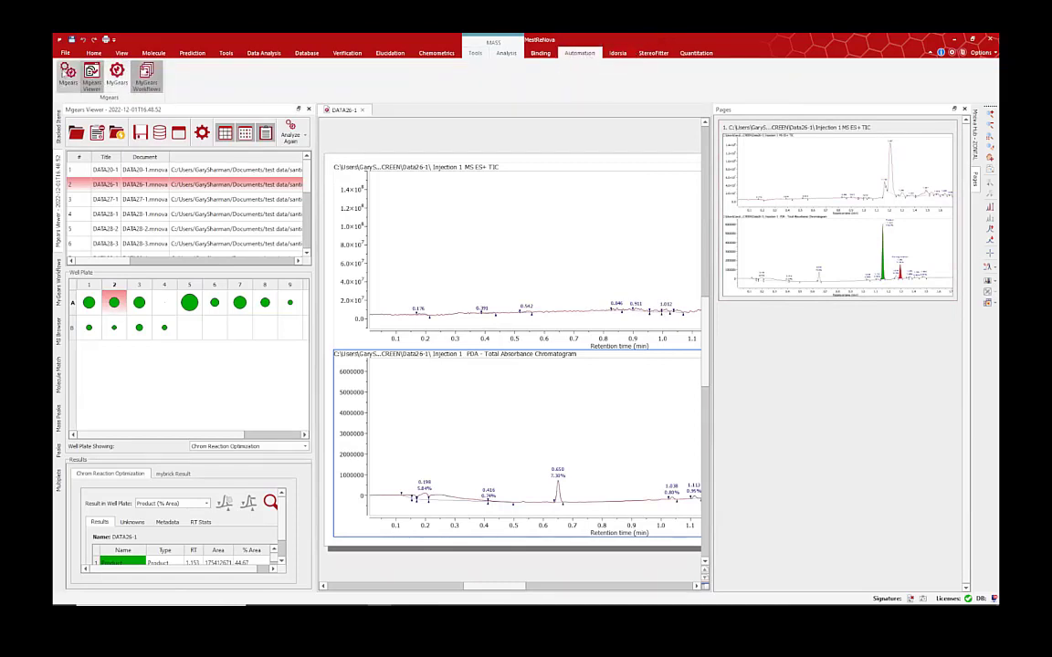
- Show the Mnova Gears general Settings with the auto-load results options
click(66, 77)
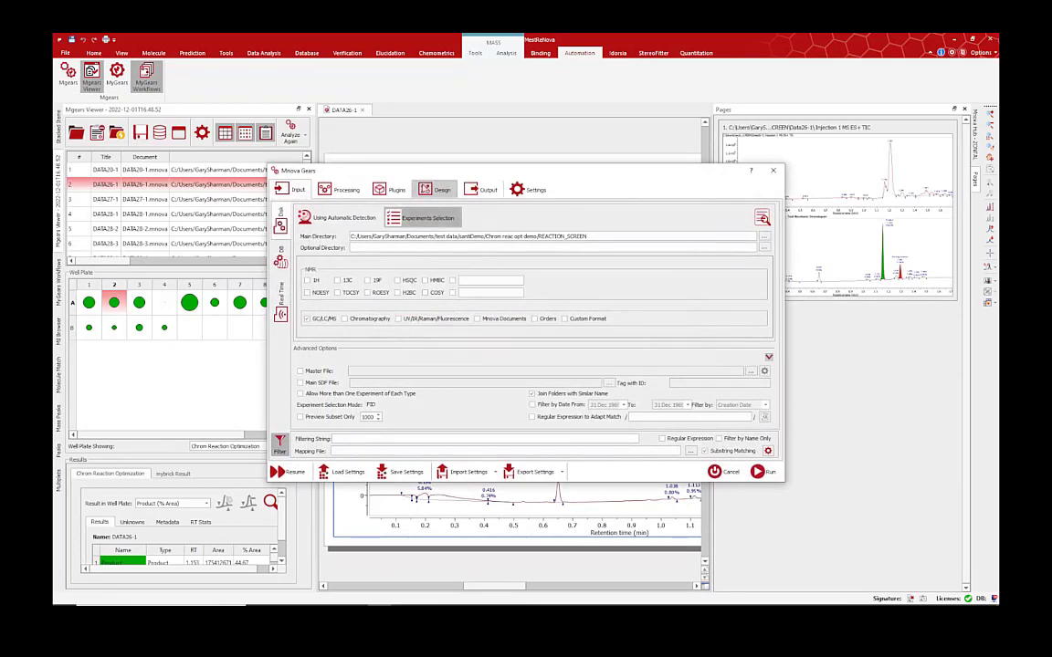
click(535, 190)
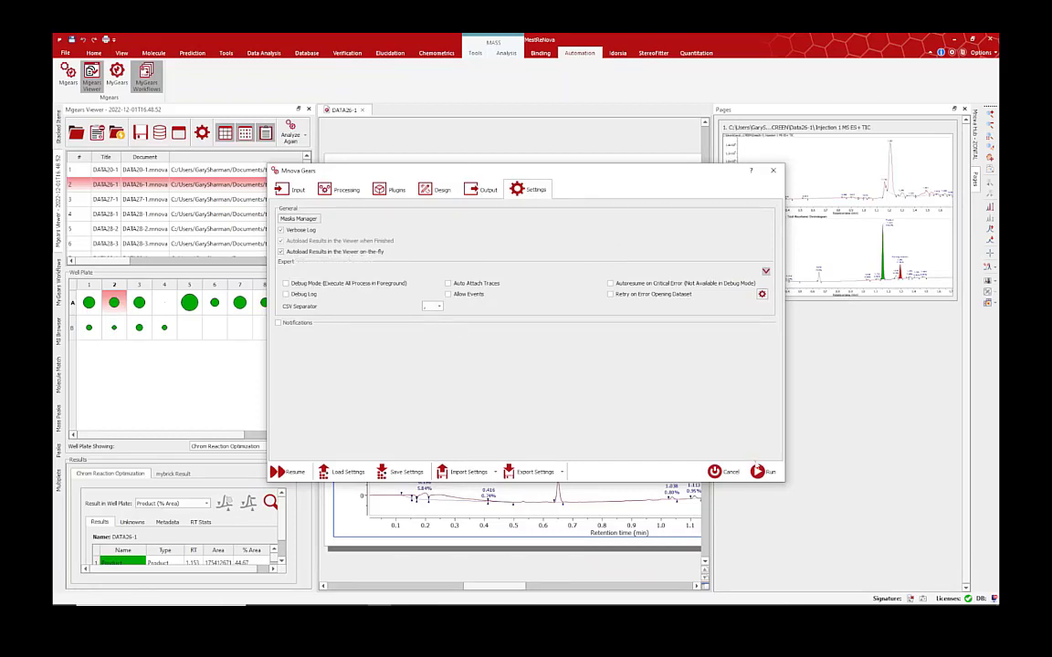
- Run the Mgears analysis with autoload on-the-fly enabled
click(765, 474)
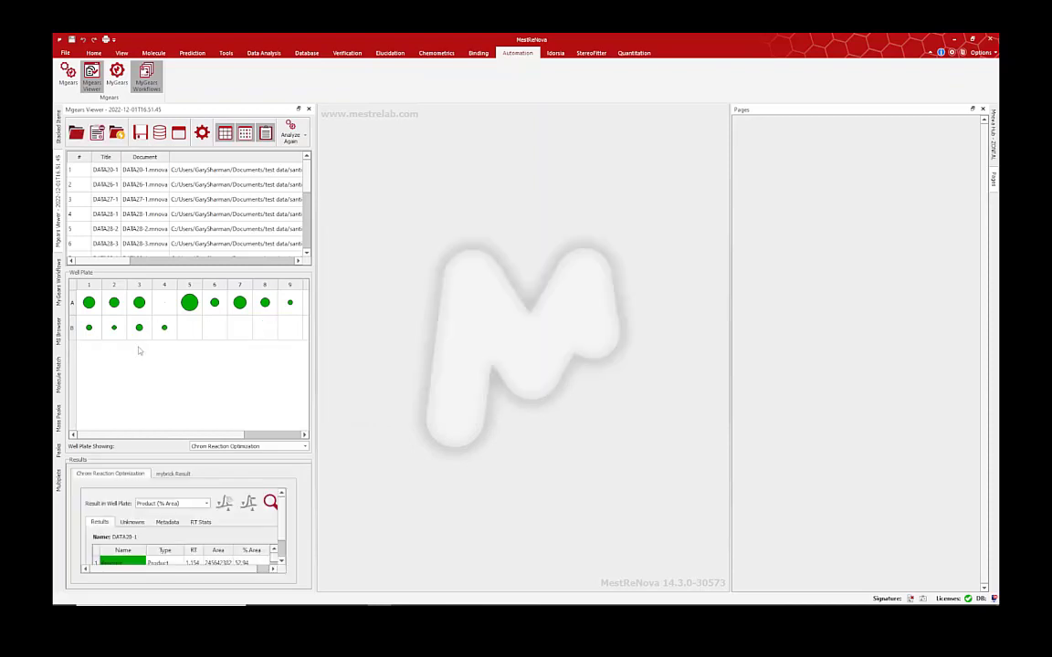
- Show the chromatograms for well A5 (DATA28-2) on the populated plate
click(188, 302)
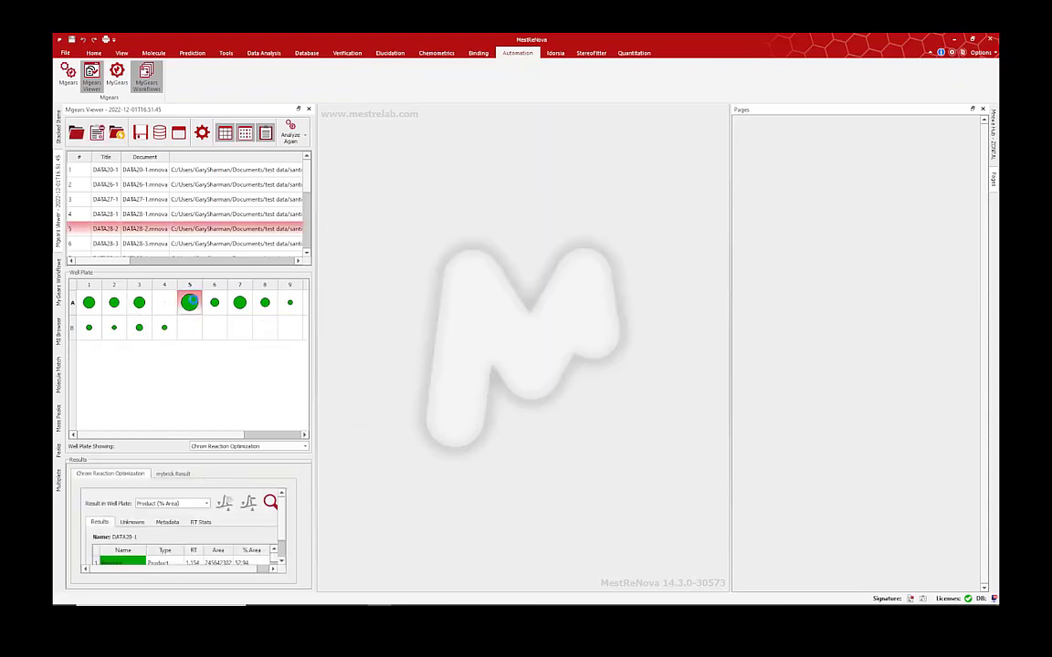